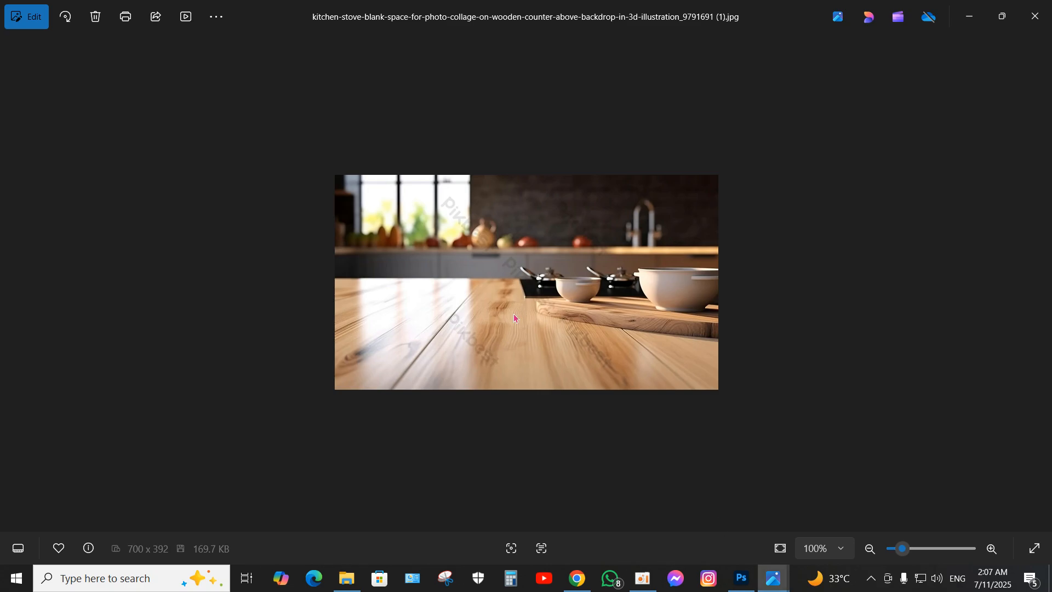
View the finished example 1.jpg, then switch to Photoshop and open the kitchen-stove background image
{"action": "mouse_move", "coordinate": [786, 587]}
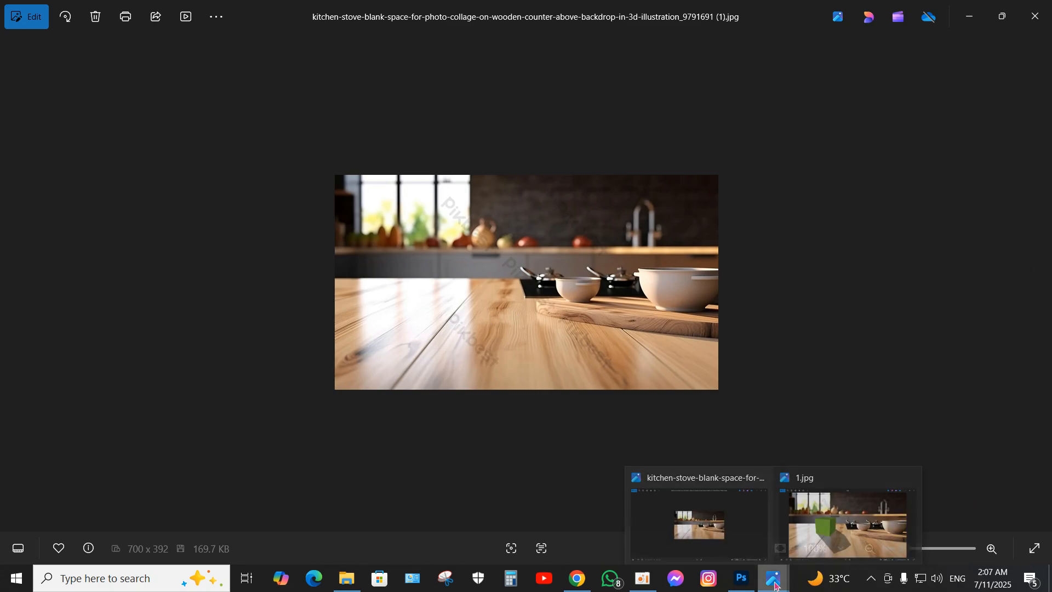
{"action": "left_click", "coordinate": [811, 534]}
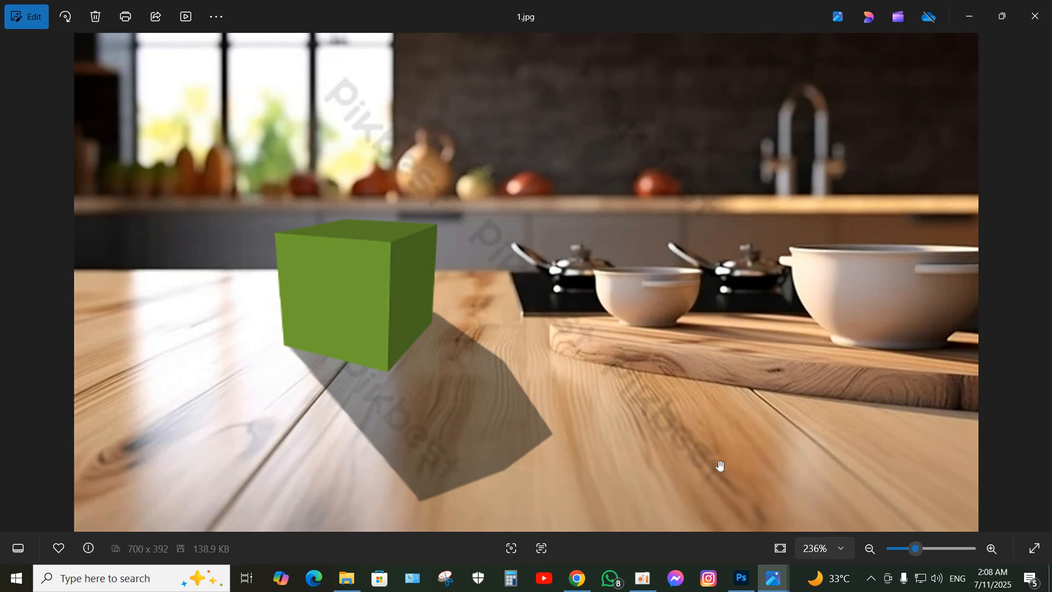
{"action": "left_click", "coordinate": [742, 585]}
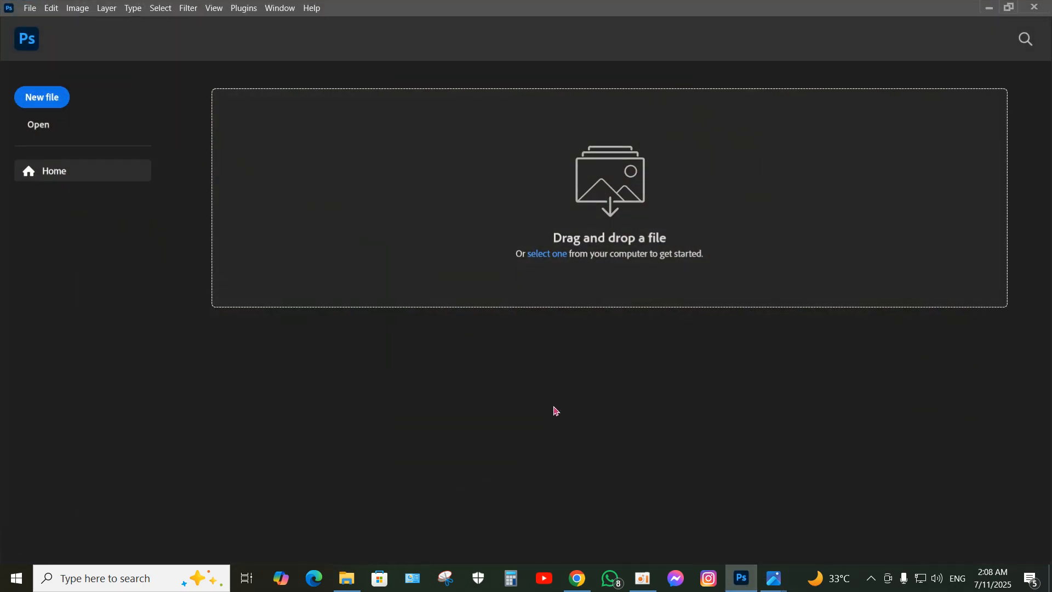
{"action": "left_click", "coordinate": [30, 134]}
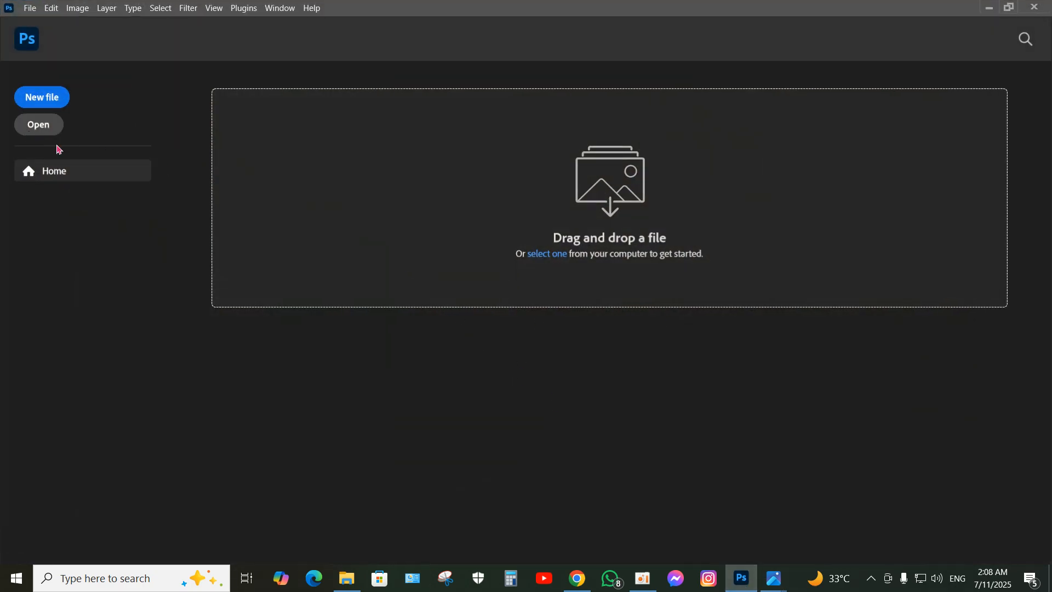
{"action": "double_click", "coordinate": [674, 127]}
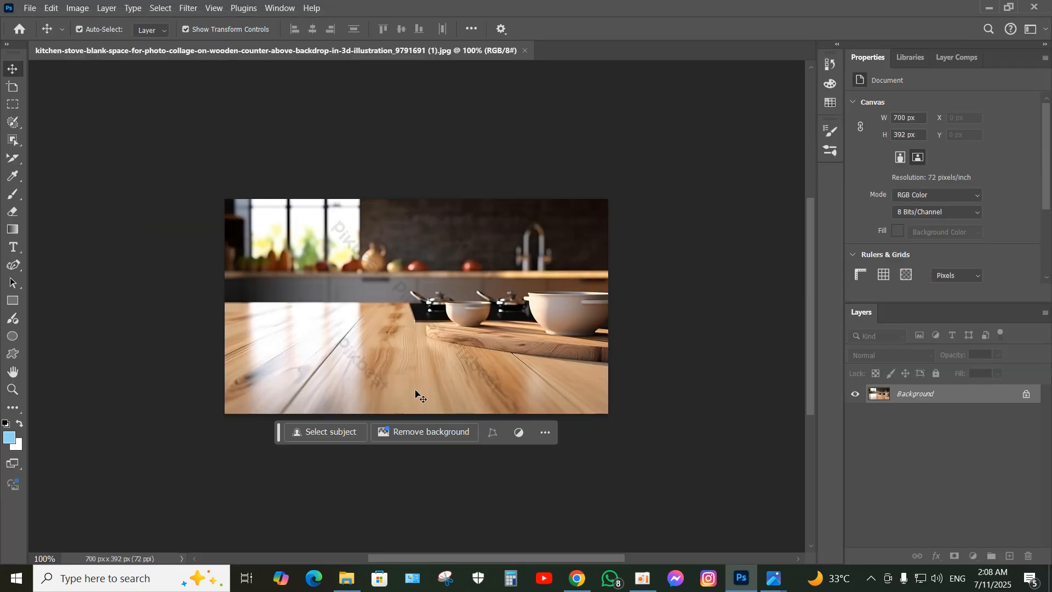
Open the green cube image clipart-green-cube-512x512-3aa9.png from File Explorer as a separate Photoshop document
{"action": "left_click", "coordinate": [347, 579]}
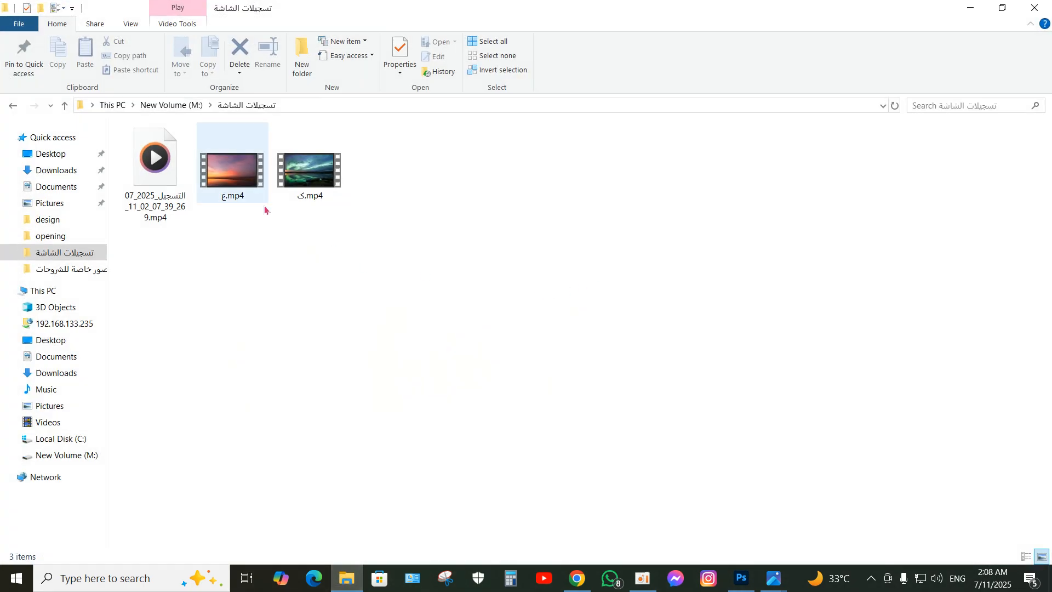
{"action": "left_click", "coordinate": [94, 269]}
{"action": "left_click_drag", "start_coordinate": [611, 162], "coordinate": [603, 53]}
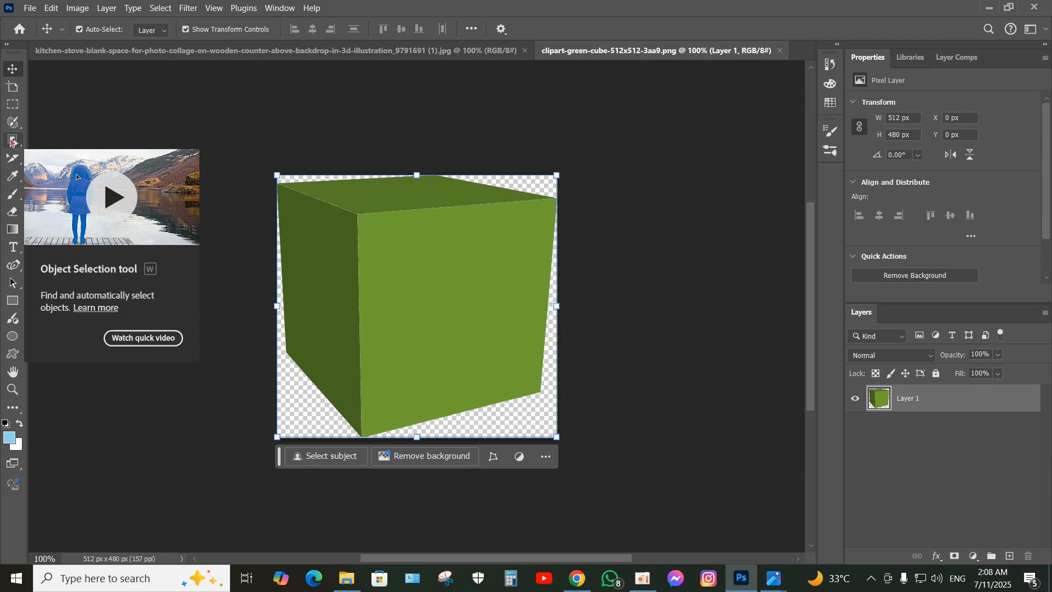
Select the green cube with the Object Selection tool, copy it to a new layer and name that layer hfghgh
{"action": "left_click_drag", "start_coordinate": [11, 142], "coordinate": [73, 141]}
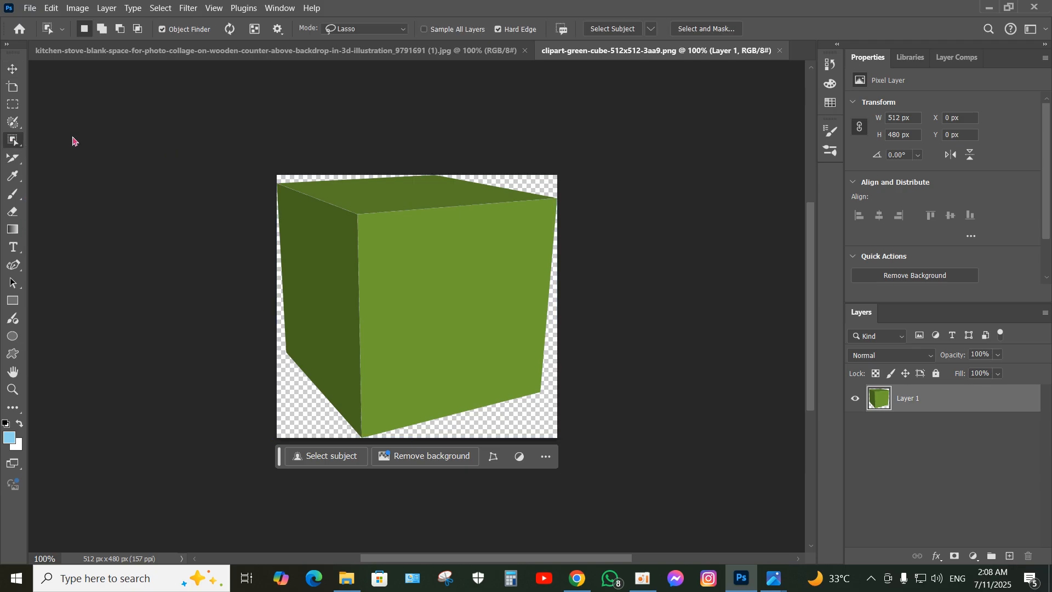
{"action": "mouse_move", "coordinate": [295, 171]}
{"action": "left_mouse_down"}
{"action": "mouse_move", "coordinate": [394, 154]}
{"action": "mouse_move", "coordinate": [328, 162]}
{"action": "mouse_move", "coordinate": [278, 187]}
{"action": "left_mouse_up"}
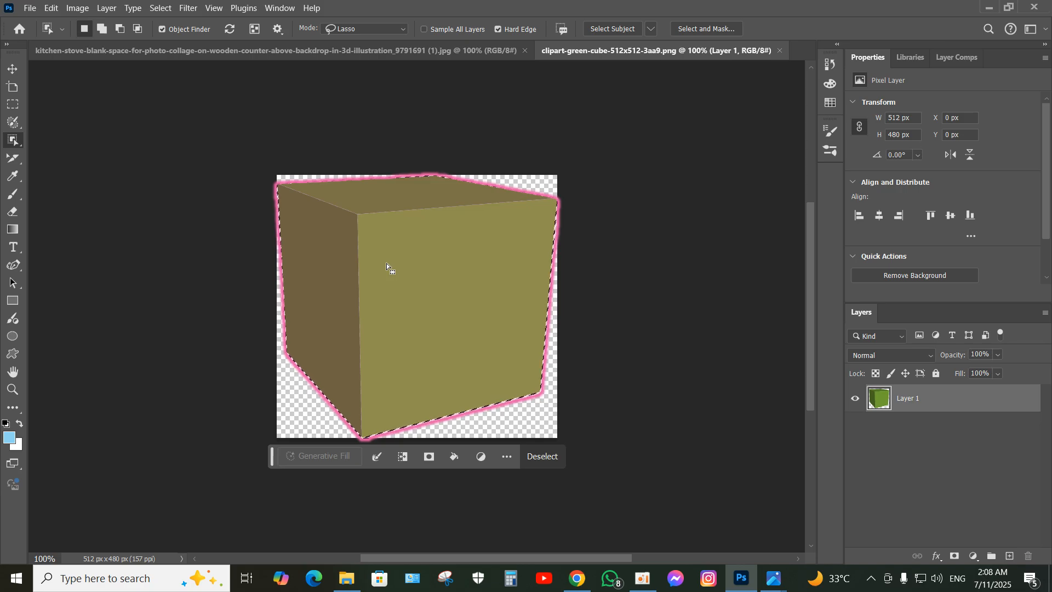
{"action": "key", "text": "ctrl+j"}
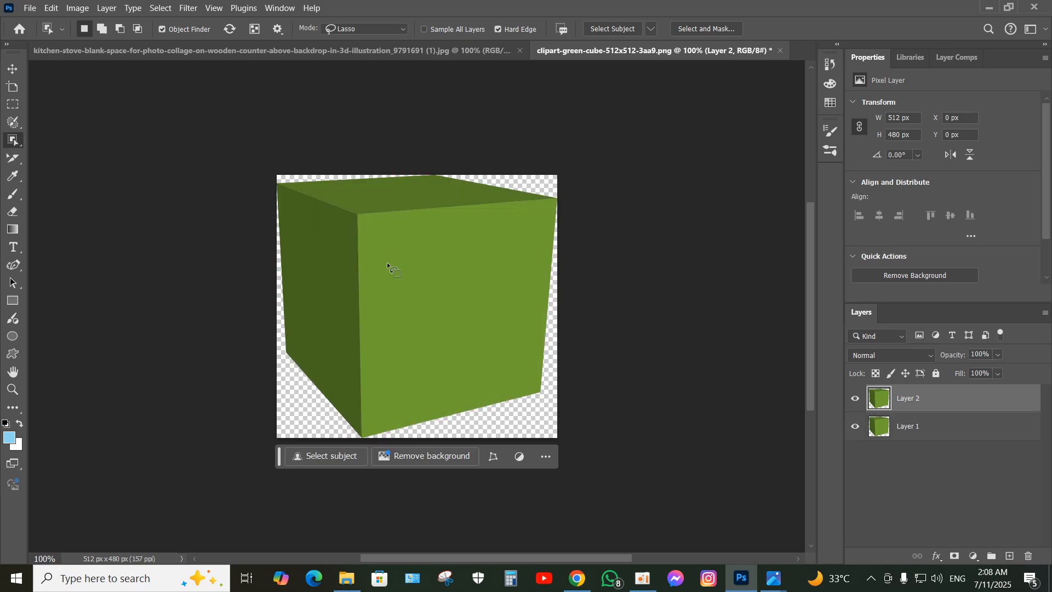
{"action": "double_click", "coordinate": [907, 399]}
{"action": "type", "text": "hfghgh"}
{"action": "key", "text": "Return"}
Bring the hfghgh cube layer into the kitchen image, scale it to about 33% on the wooden counter and flip it horizontally
{"action": "left_click_drag", "start_coordinate": [880, 400], "coordinate": [389, 304]}
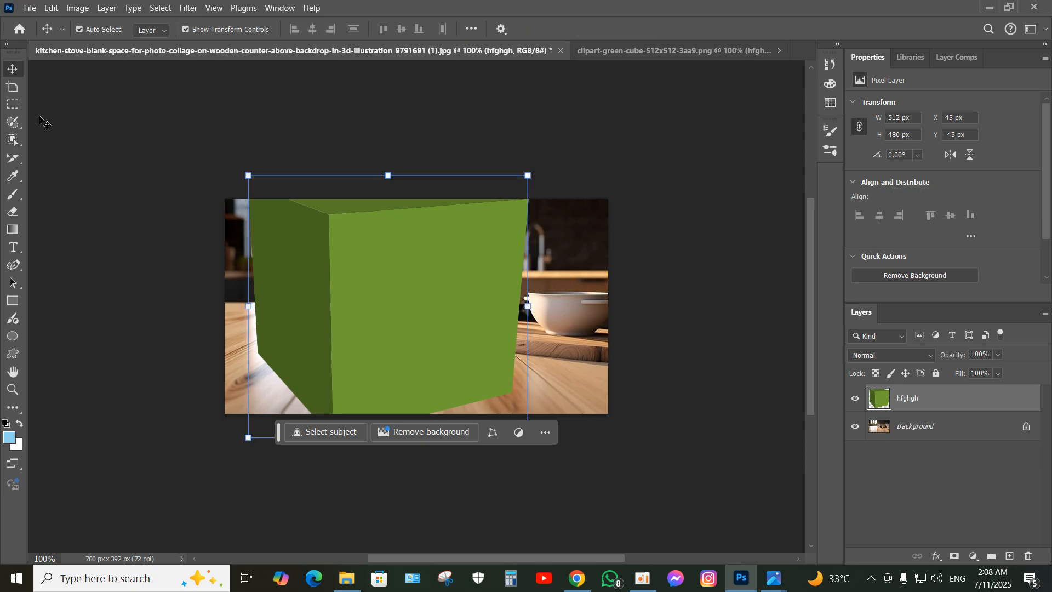
{"action": "left_click_drag", "start_coordinate": [244, 172], "coordinate": [327, 293]}
{"action": "left_click_drag", "start_coordinate": [404, 373], "coordinate": [353, 345]}
{"action": "left_click", "coordinate": [320, 405]}
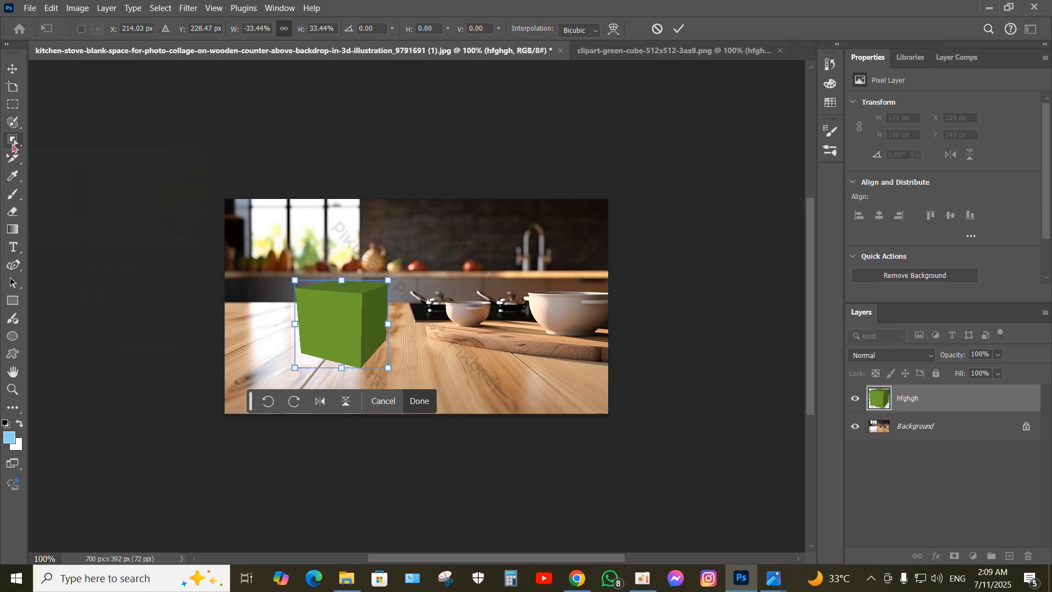
{"action": "left_click", "coordinate": [13, 144]}
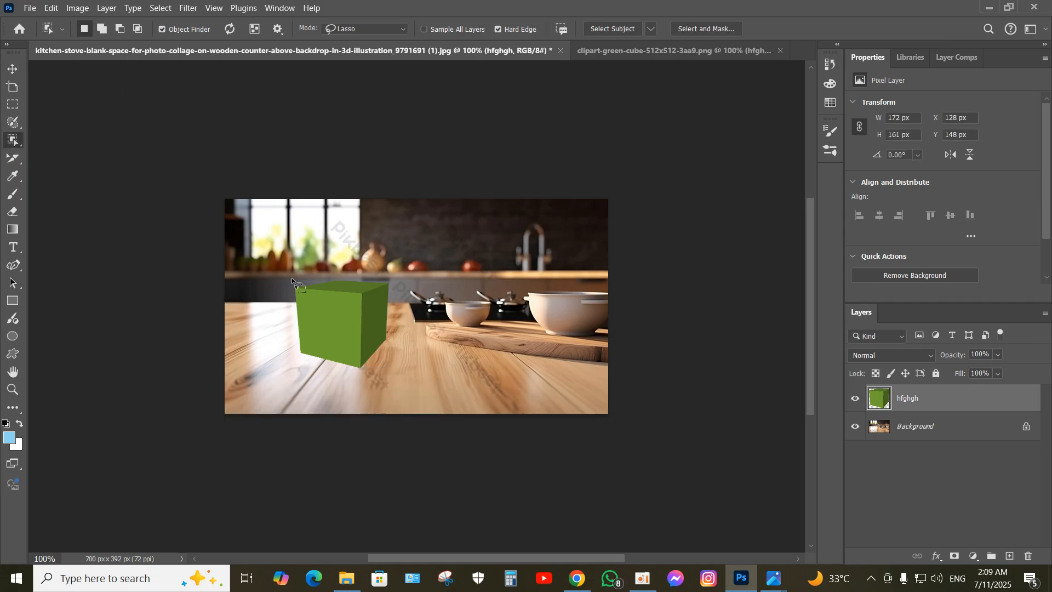
Select the cube and try to limit the selection to its Highlights with Color Range
{"action": "left_click", "coordinate": [346, 317]}
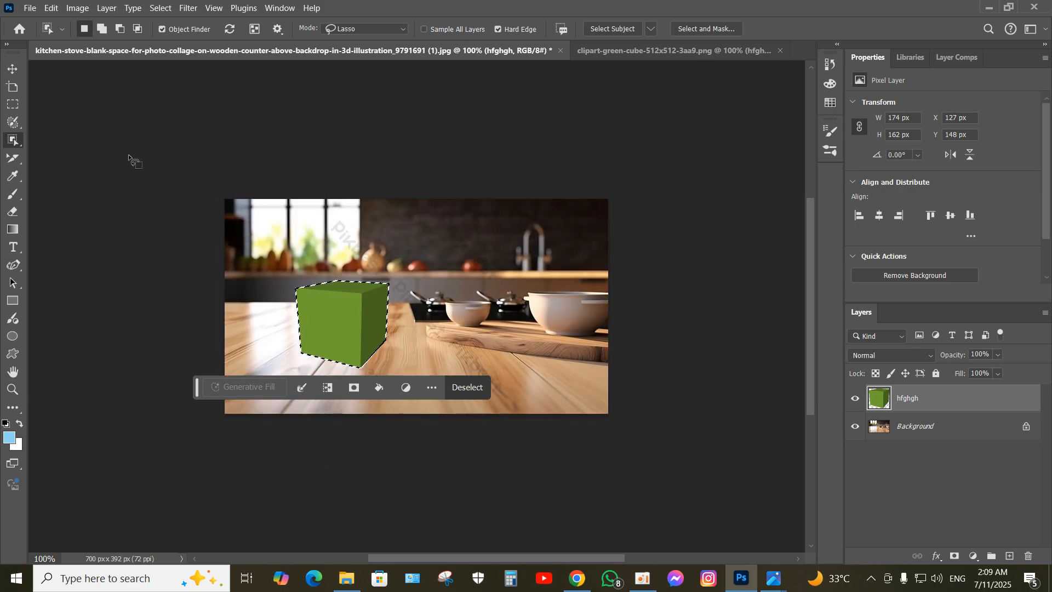
{"action": "left_click", "coordinate": [161, 8]}
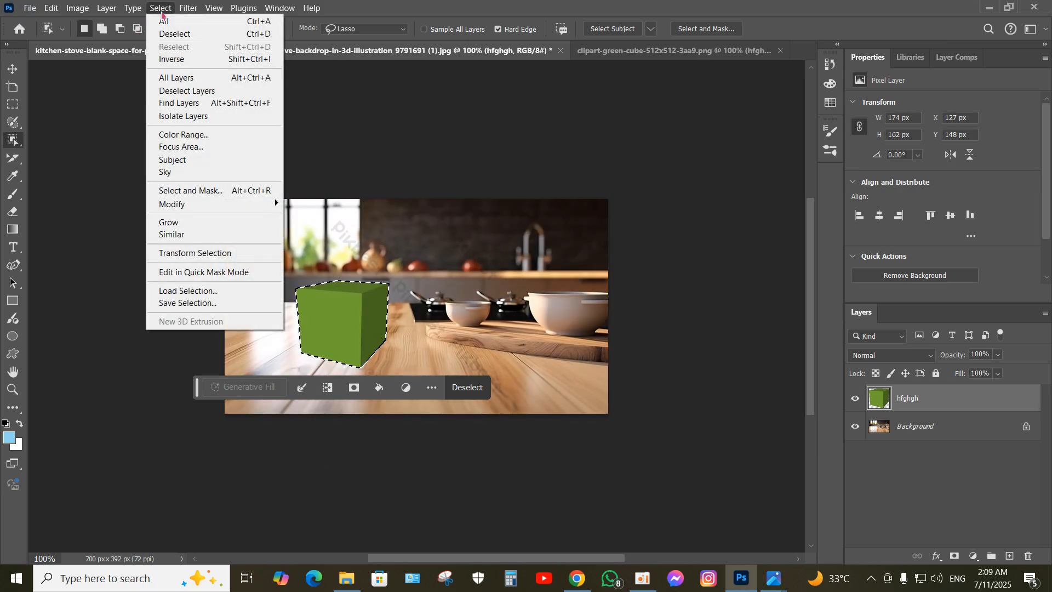
{"action": "left_click", "coordinate": [196, 136]}
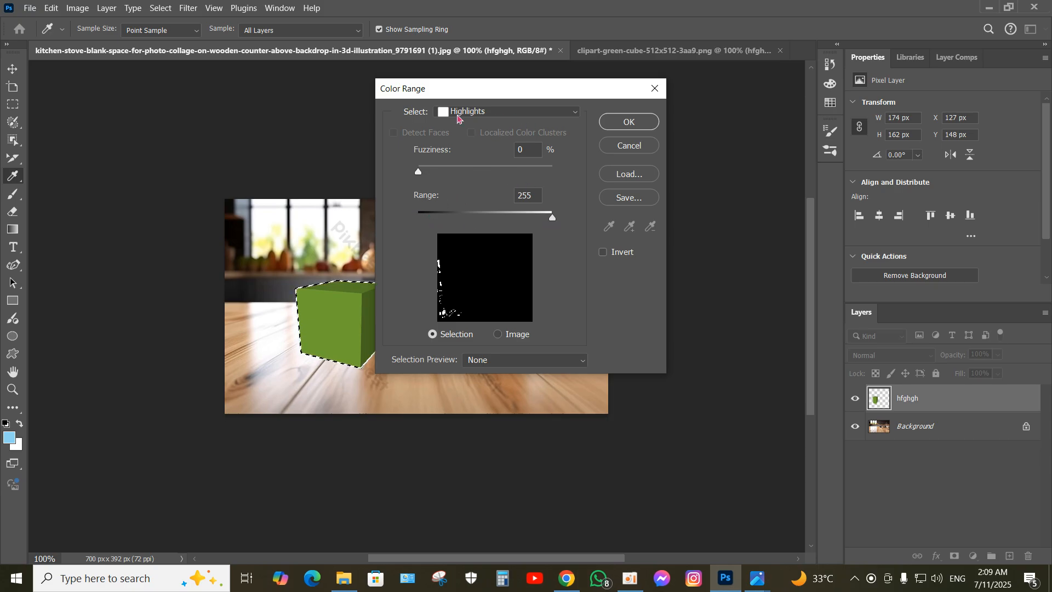
{"action": "left_click", "coordinate": [502, 113]}
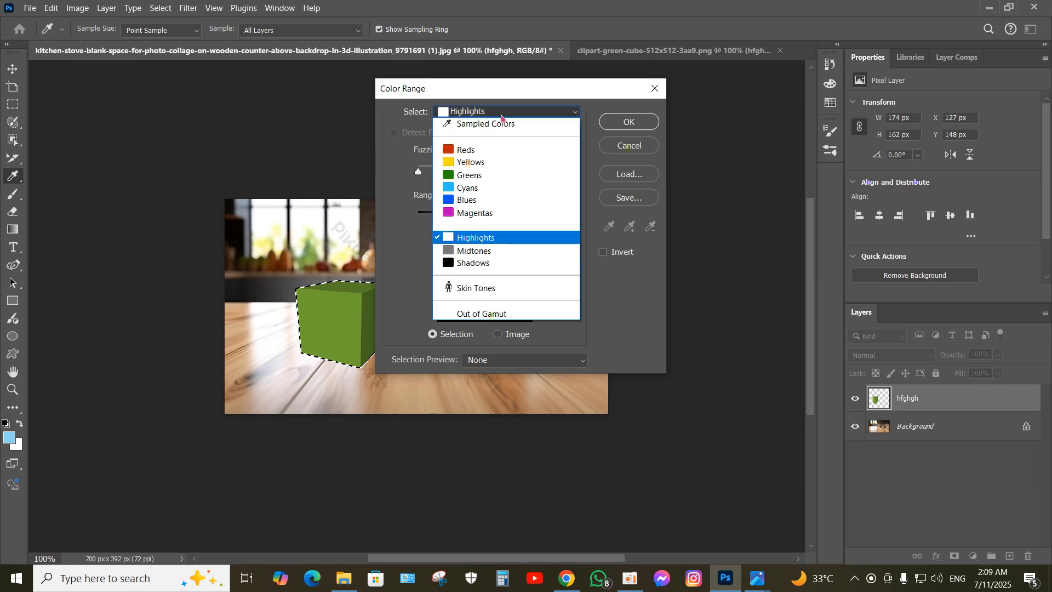
{"action": "left_click", "coordinate": [473, 239]}
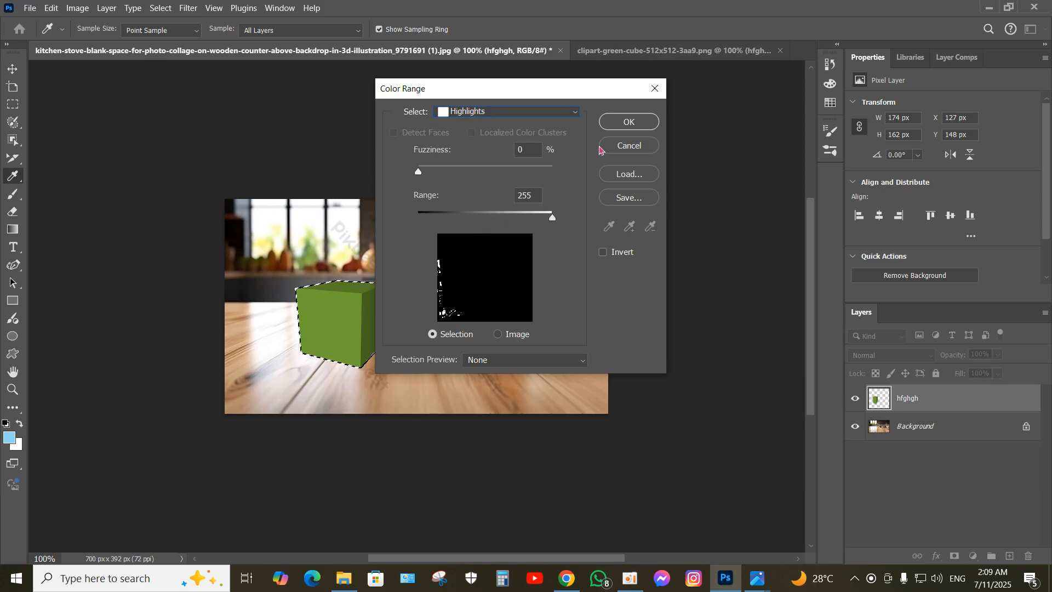
{"action": "left_click", "coordinate": [630, 127]}
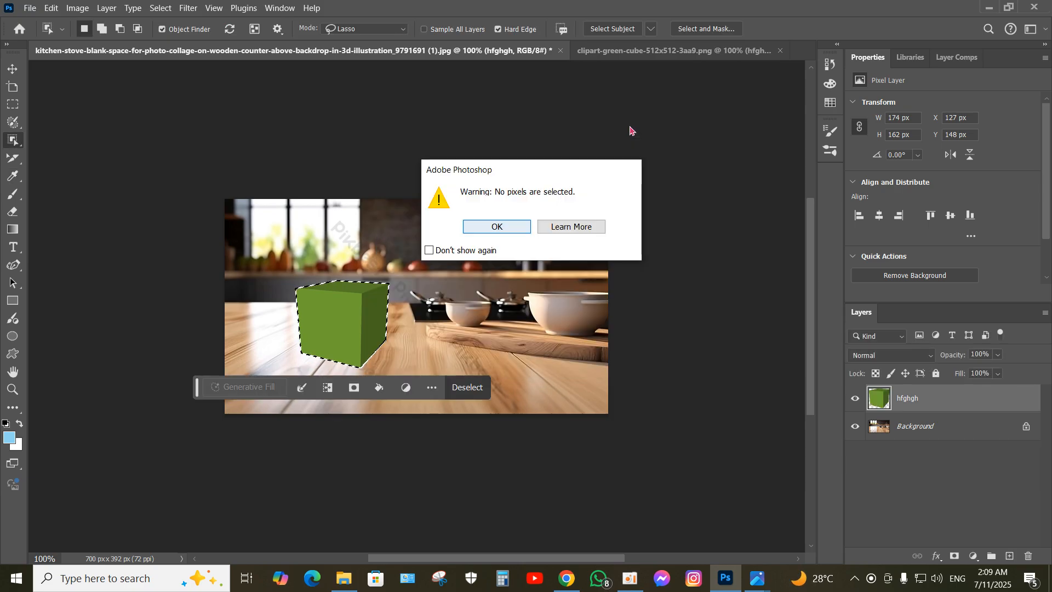
{"action": "left_click", "coordinate": [499, 226]}
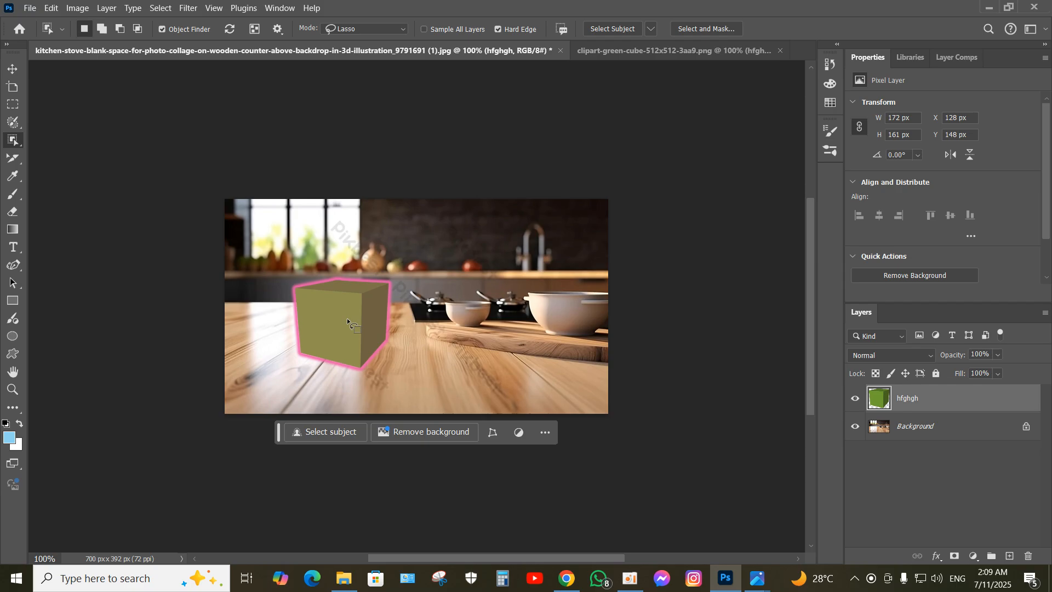
Select the cube with the Object Selection tool and cover it with a Solid Color fill layer in near-black #040607
{"action": "left_click", "coordinate": [348, 322]}
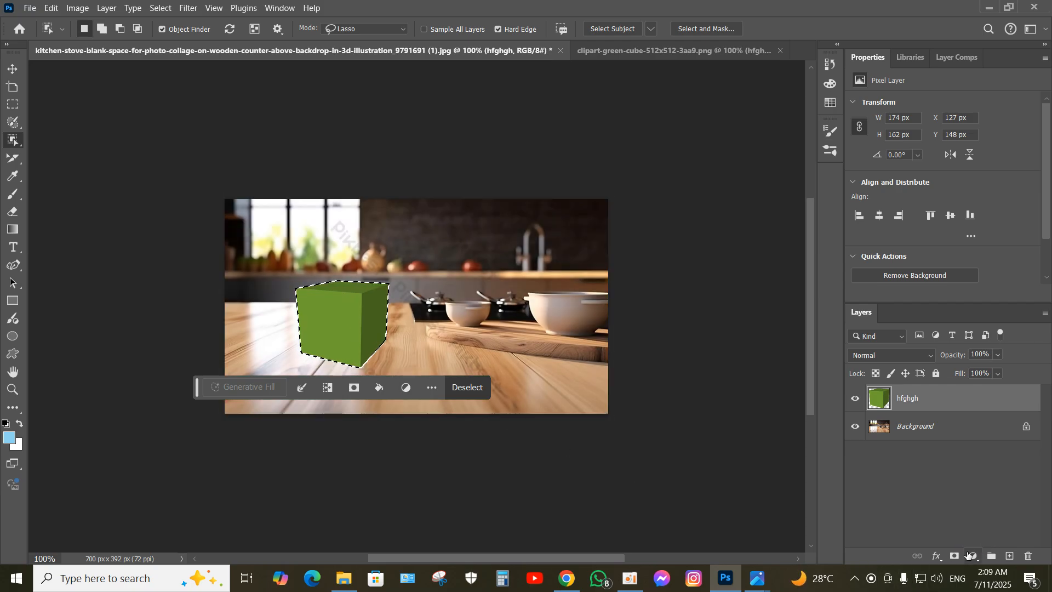
{"action": "left_click", "coordinate": [973, 557]}
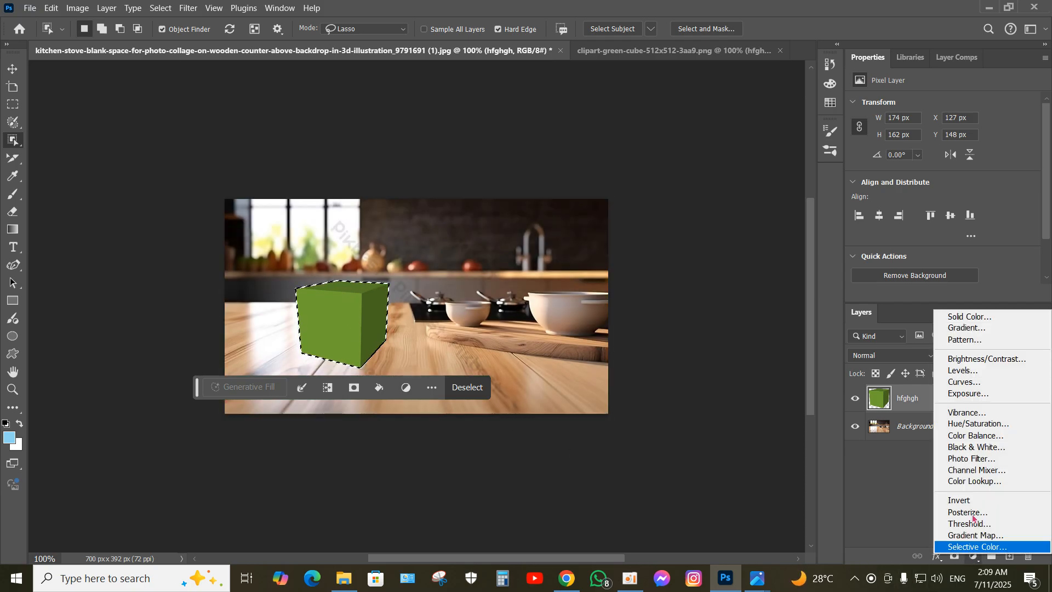
{"action": "left_click", "coordinate": [964, 317]}
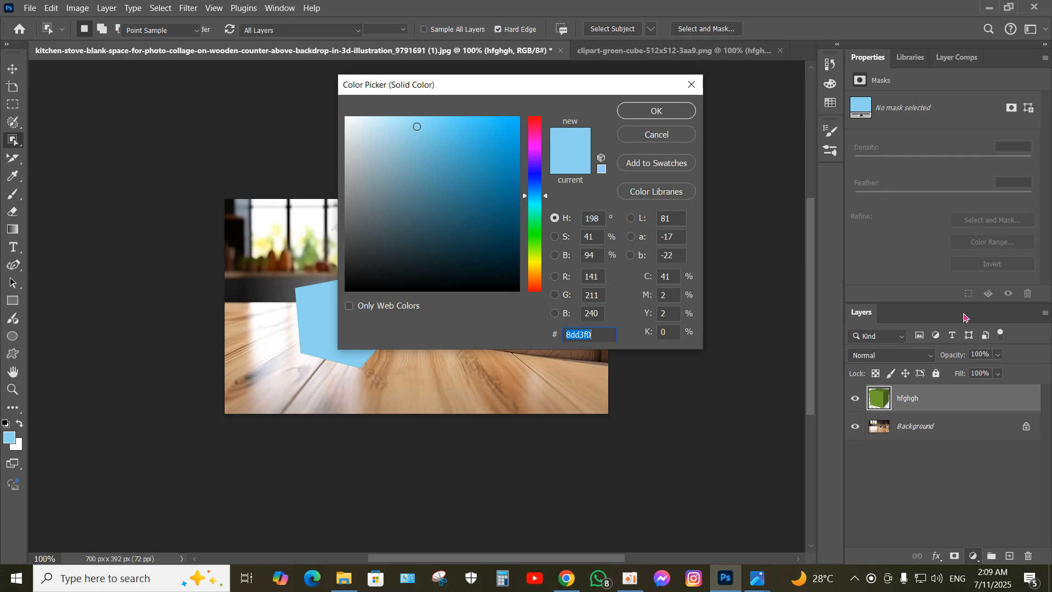
{"action": "left_click", "coordinate": [425, 272]}
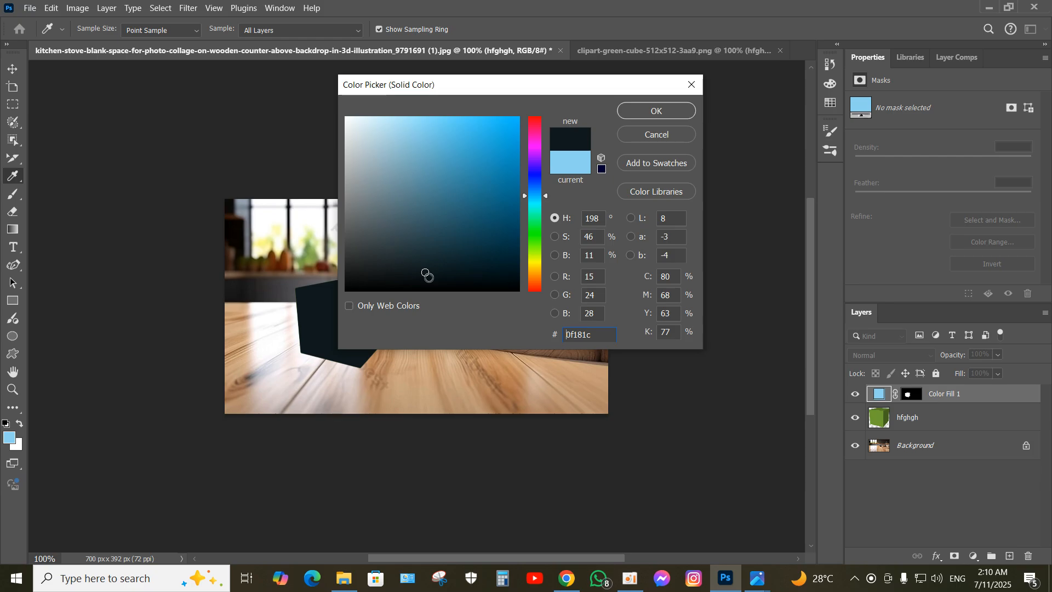
{"action": "left_click", "coordinate": [429, 278]}
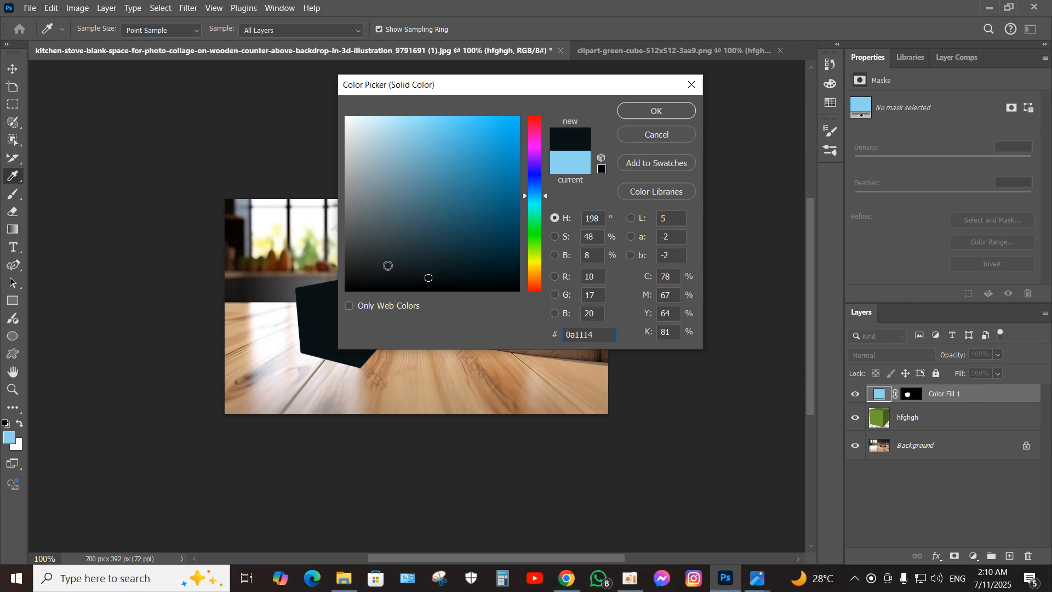
{"action": "left_click", "coordinate": [418, 285]}
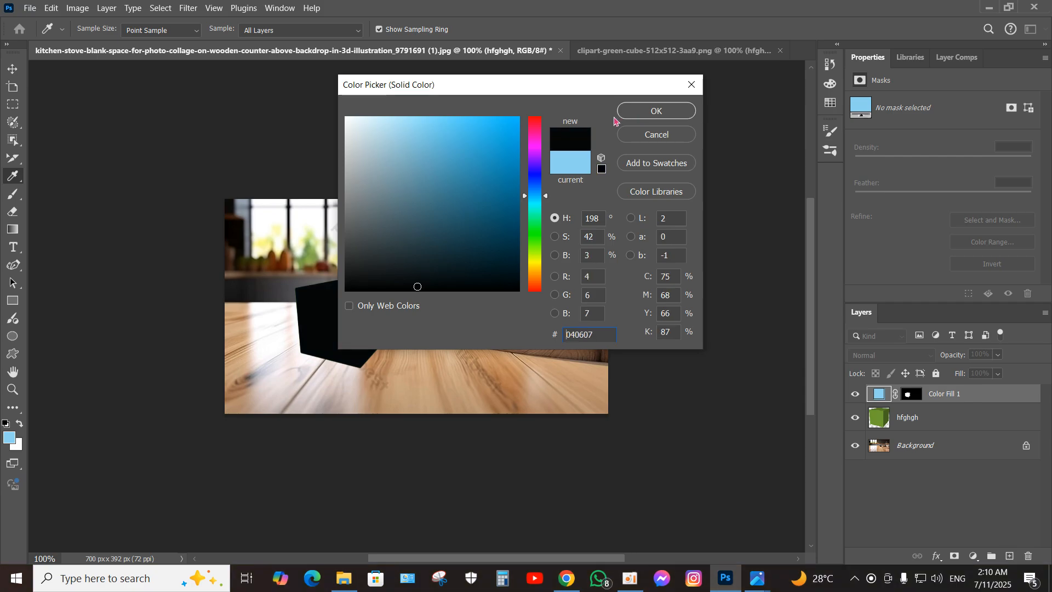
{"action": "left_click", "coordinate": [572, 147]}
{"action": "left_click", "coordinate": [650, 112]}
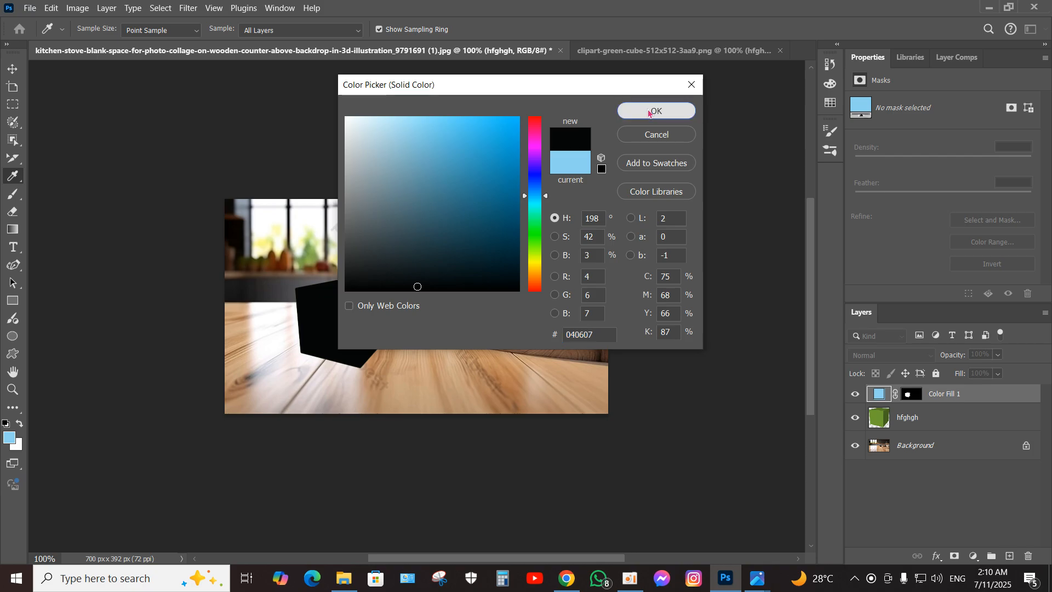
{"action": "left_click", "coordinate": [649, 113]}
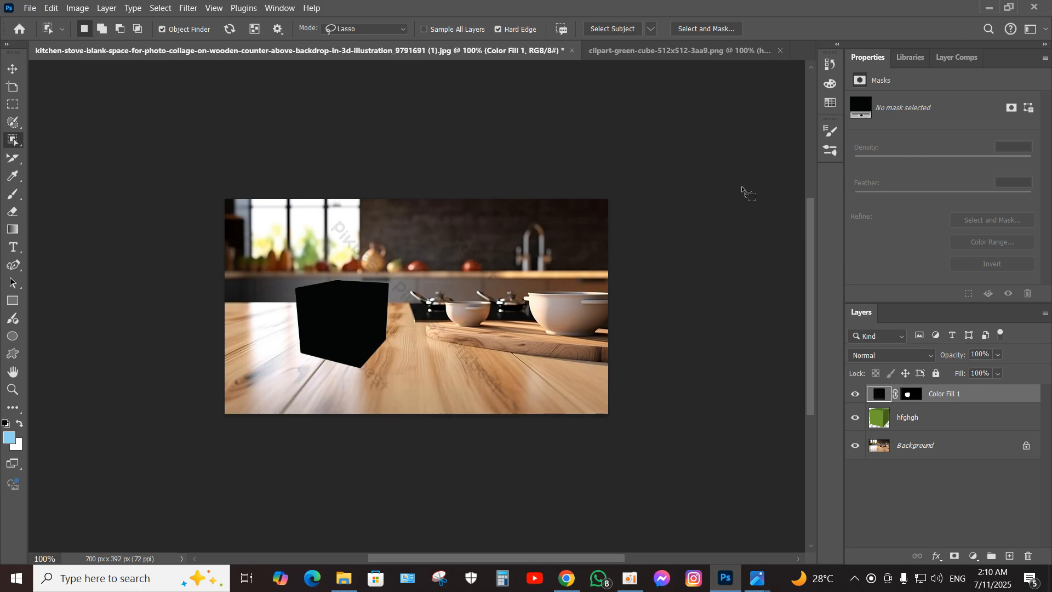
Flip the black fill shape vertically and move it about 50 px right and 50 px down, in front of the cube
{"action": "key", "text": "ctrl+t"}
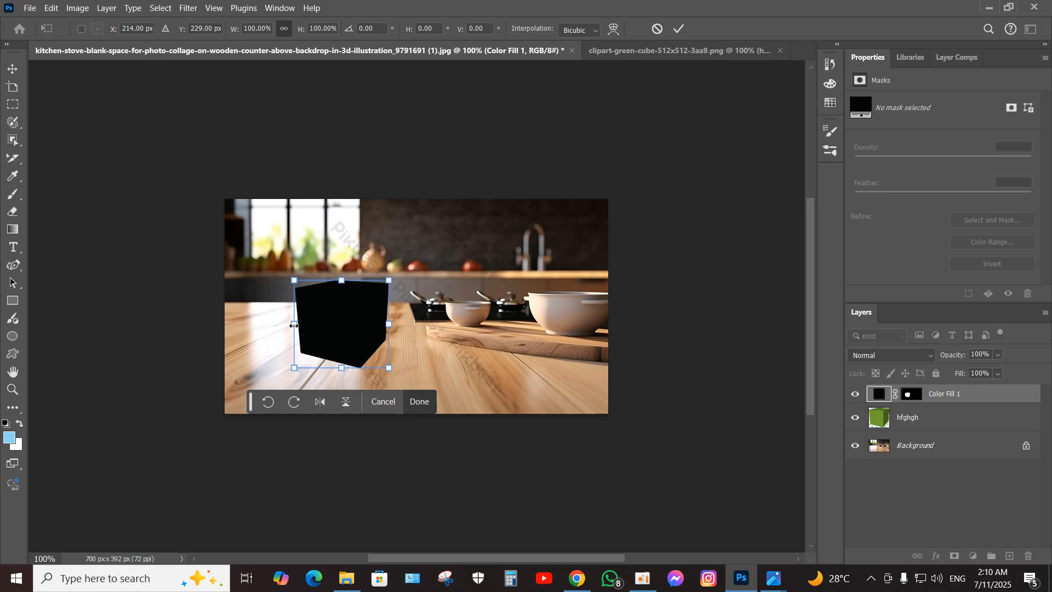
{"action": "right_click", "coordinate": [295, 326]}
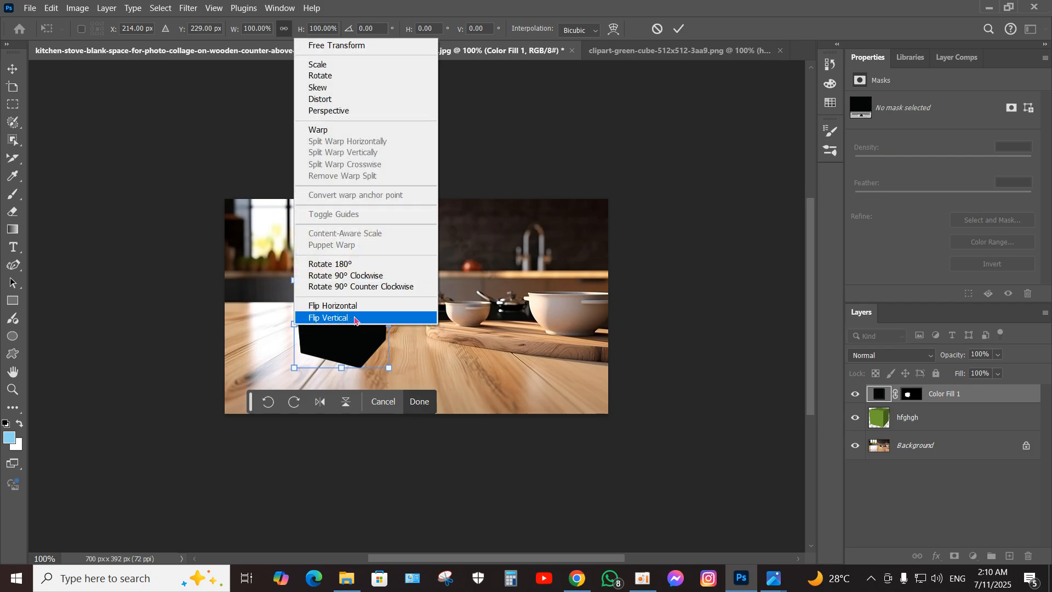
{"action": "left_click", "coordinate": [355, 319]}
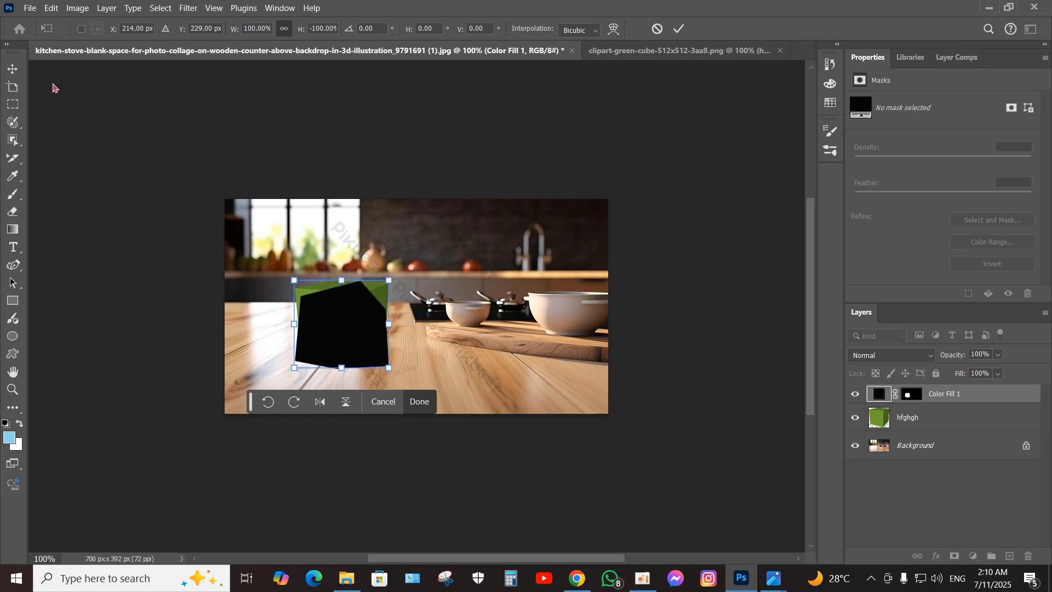
{"action": "left_click", "coordinate": [12, 69]}
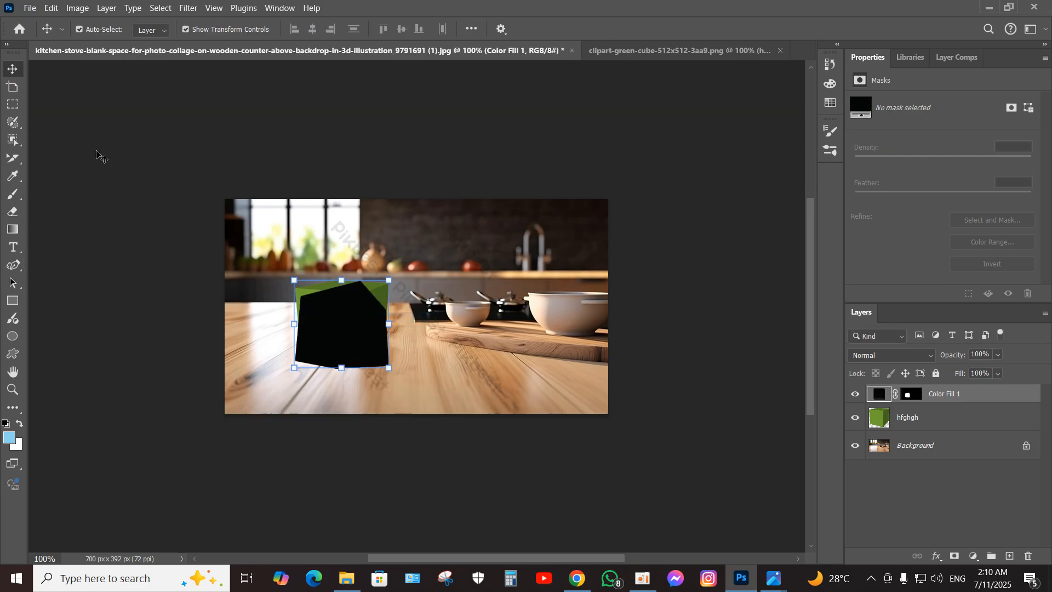
{"action": "left_click_drag", "start_coordinate": [365, 349], "coordinate": [384, 374]}
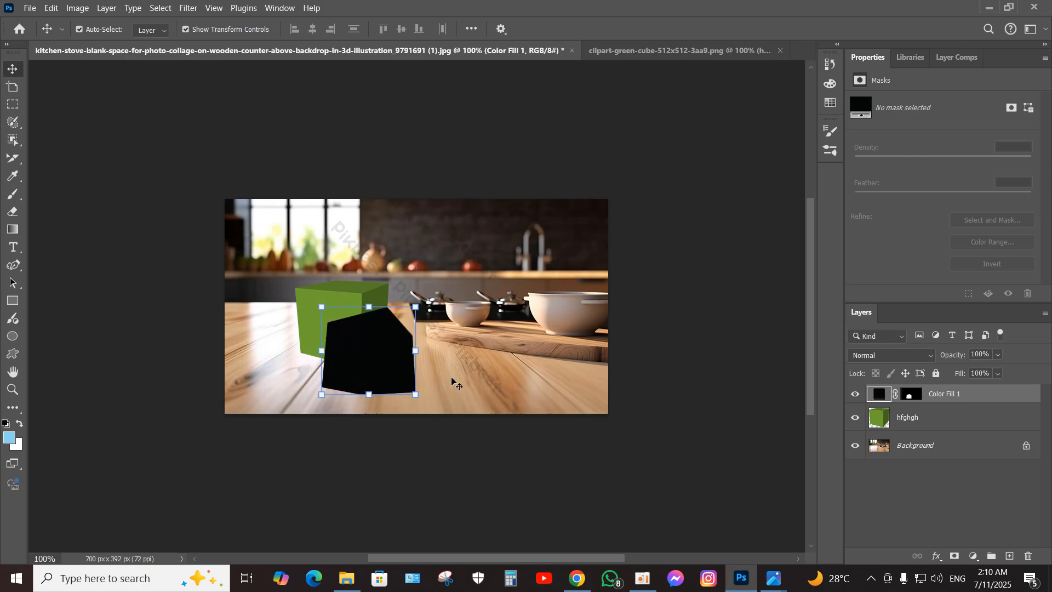
Rotate the black fill shape about 31° counterclockwise and place its layer beneath the cube layer
{"action": "key", "text": "ctrl+t"}
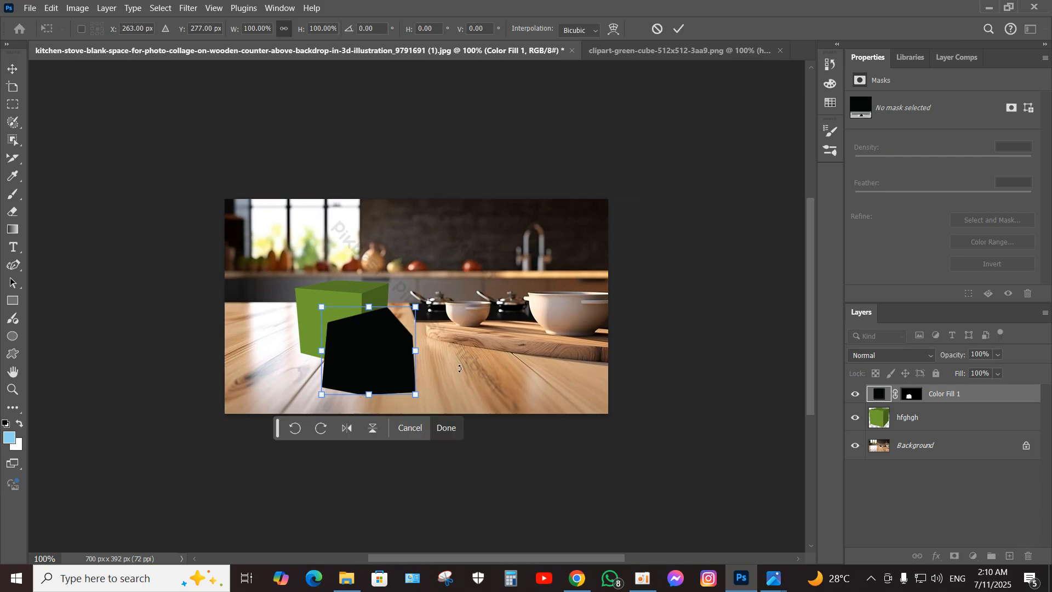
{"action": "left_click_drag", "start_coordinate": [462, 368], "coordinate": [458, 321]}
{"action": "mouse_move", "coordinate": [355, 367]}
{"action": "left_mouse_down"}
{"action": "mouse_move", "coordinate": [366, 368]}
{"action": "mouse_move", "coordinate": [357, 367]}
{"action": "left_mouse_up"}
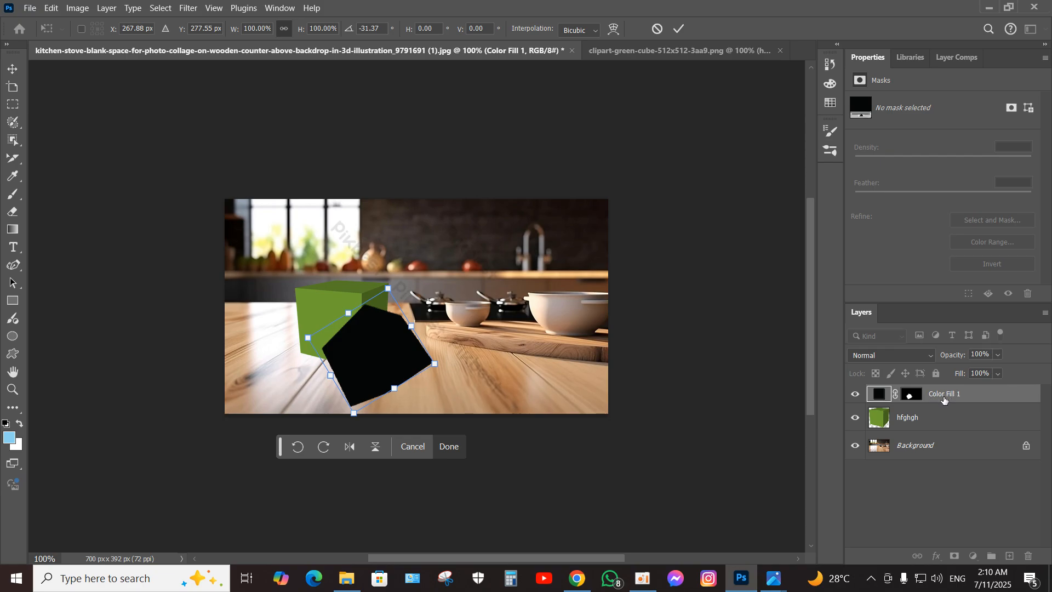
{"action": "left_click_drag", "start_coordinate": [944, 400], "coordinate": [943, 423]}
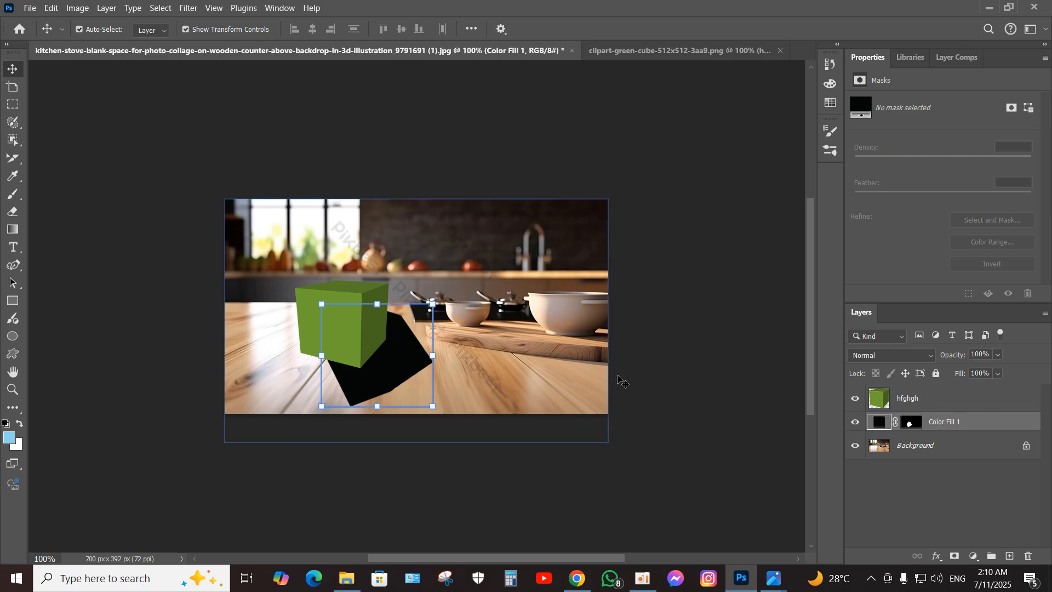
Shift the black shape under the cube's base and distort its corners and right edge into a cast shadow stretching across the counter
{"action": "mouse_move", "coordinate": [388, 377]}
{"action": "left_mouse_down"}
{"action": "mouse_move", "coordinate": [342, 384]}
{"action": "mouse_move", "coordinate": [368, 382]}
{"action": "left_mouse_up"}
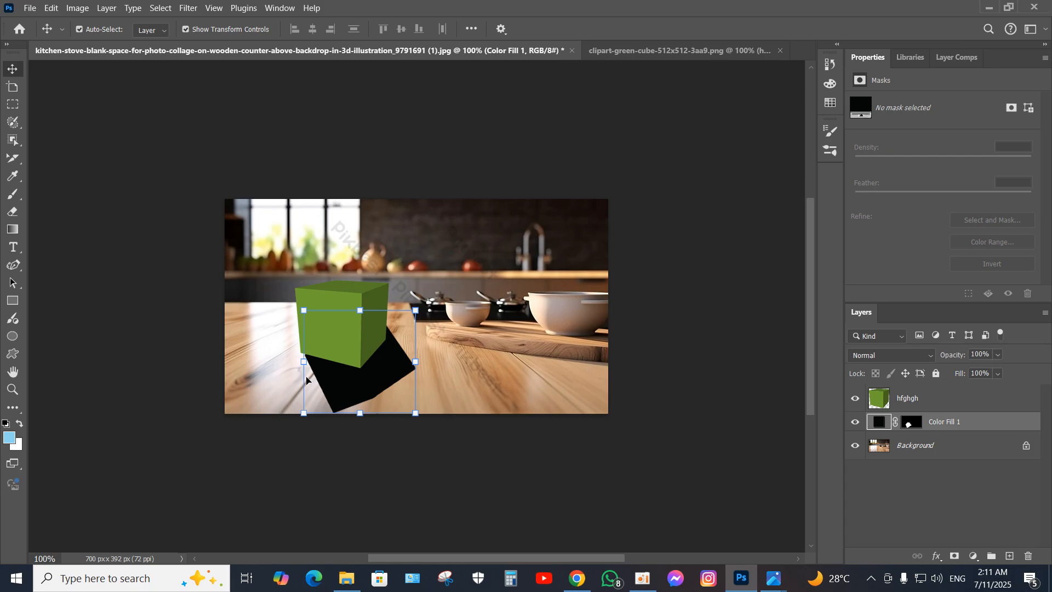
{"action": "key", "text": "ctrl"}
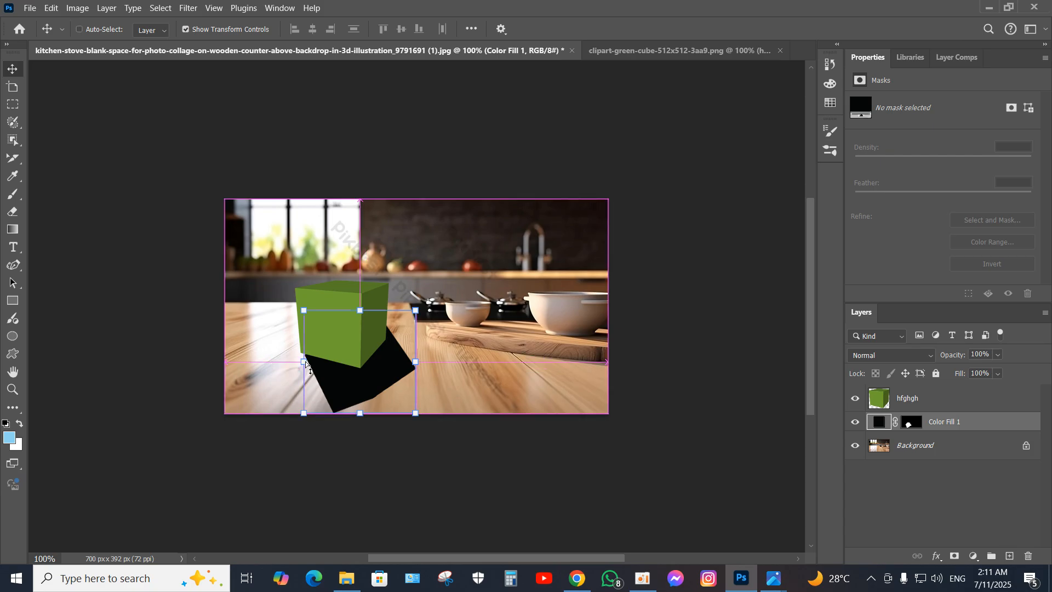
{"action": "left_click_drag", "start_coordinate": [305, 362], "coordinate": [302, 363]}
{"action": "left_click_drag", "start_coordinate": [418, 419], "coordinate": [442, 417]}
{"action": "left_click_drag", "start_coordinate": [449, 411], "coordinate": [457, 418]}
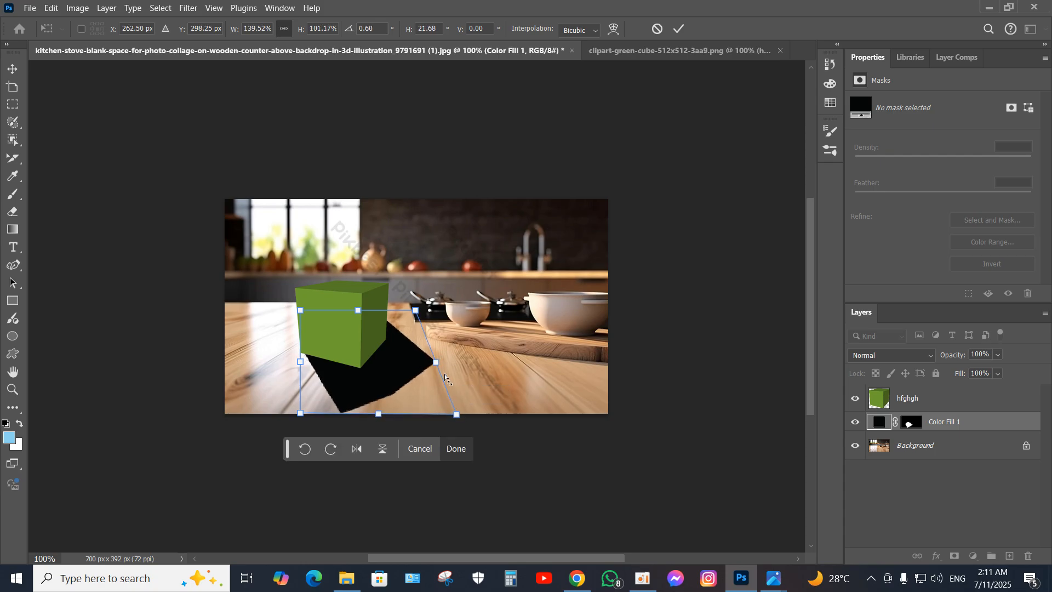
{"action": "mouse_move", "coordinate": [416, 310]}
{"action": "left_mouse_down"}
{"action": "mouse_move", "coordinate": [406, 327]}
{"action": "mouse_move", "coordinate": [428, 321]}
{"action": "left_mouse_up"}
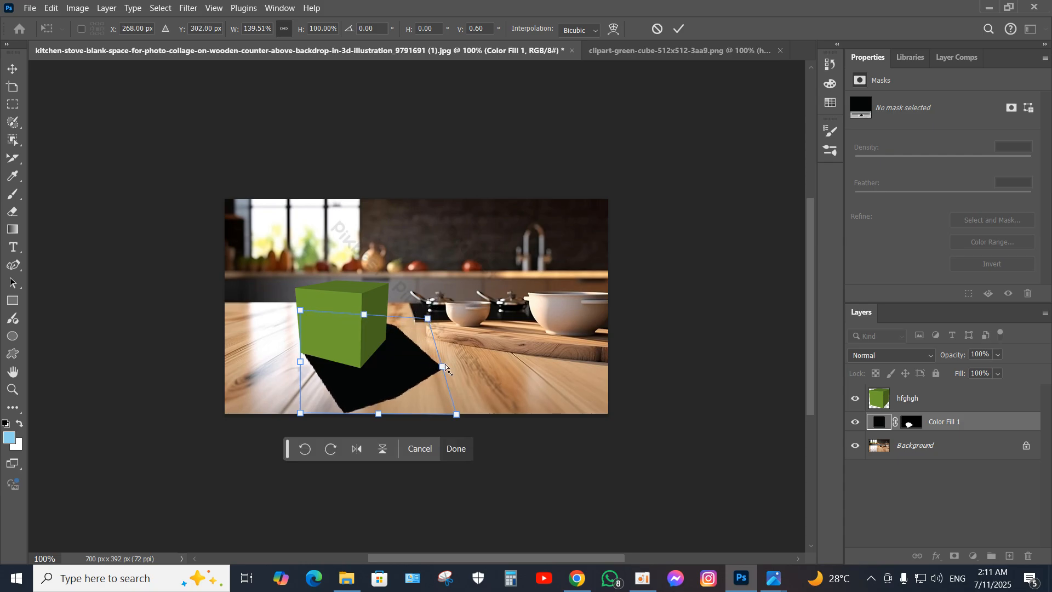
{"action": "left_click_drag", "start_coordinate": [446, 368], "coordinate": [428, 374]}
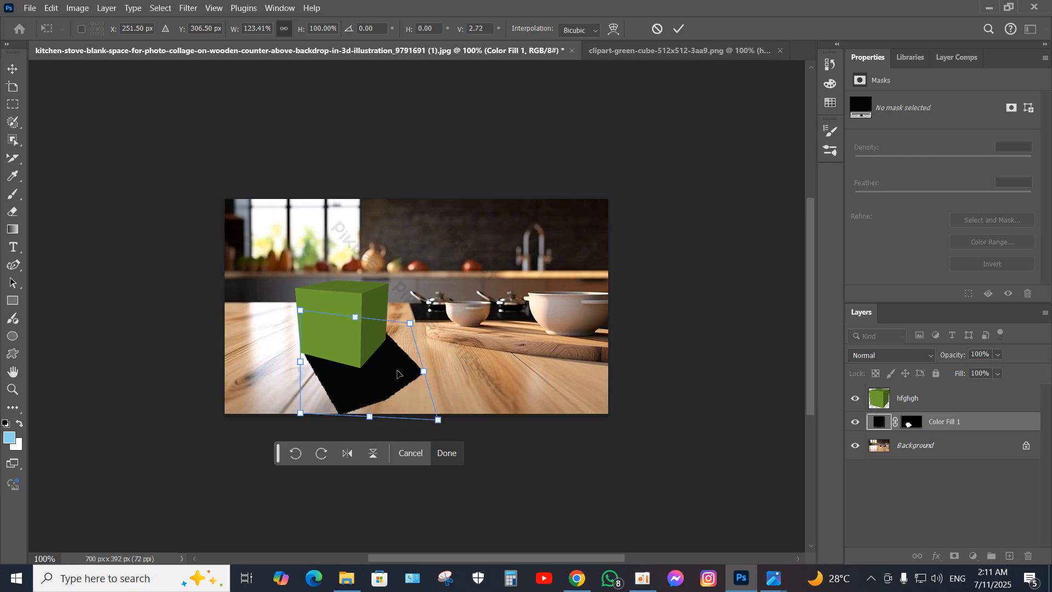
Warp the inside of the black shadow shape very slightly and apply the transform
{"action": "right_click", "coordinate": [368, 380]}
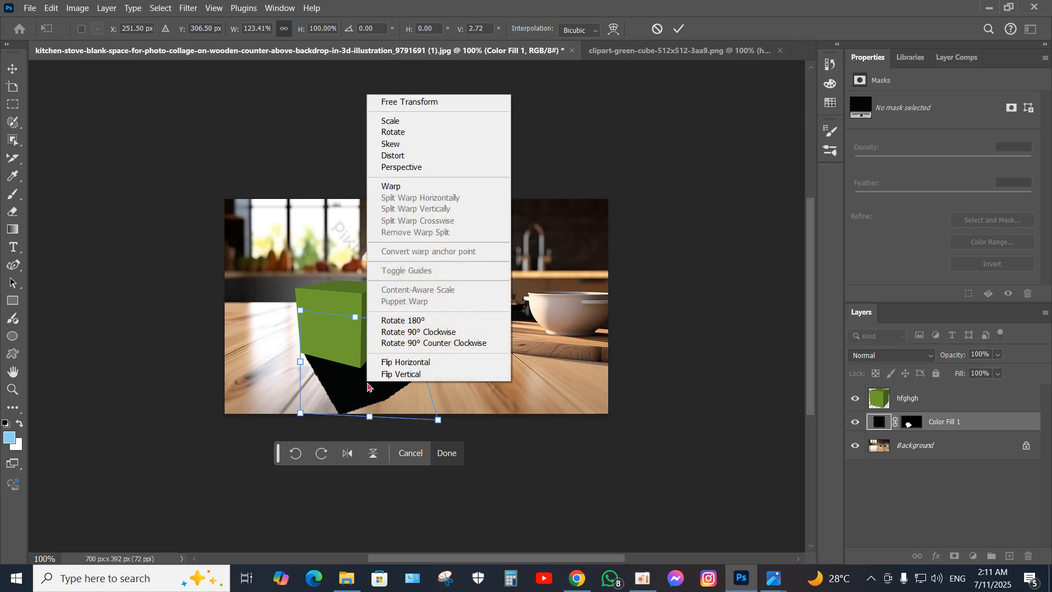
{"action": "left_click", "coordinate": [408, 186]}
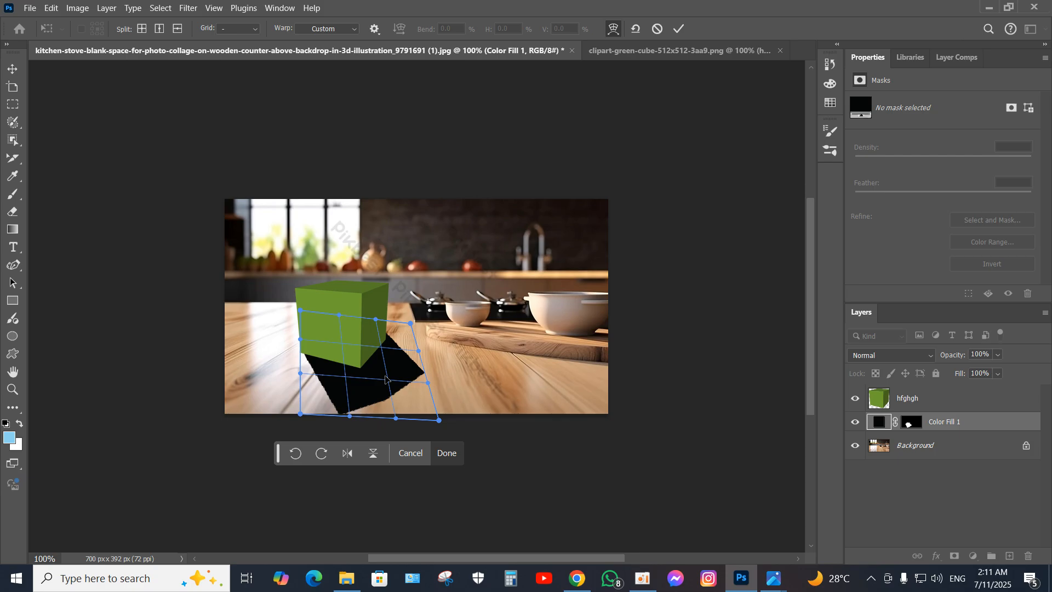
{"action": "mouse_move", "coordinate": [385, 380]}
{"action": "left_mouse_down"}
{"action": "mouse_move", "coordinate": [374, 378]}
{"action": "mouse_move", "coordinate": [386, 378]}
{"action": "left_mouse_up"}
{"action": "left_click", "coordinate": [449, 453]}
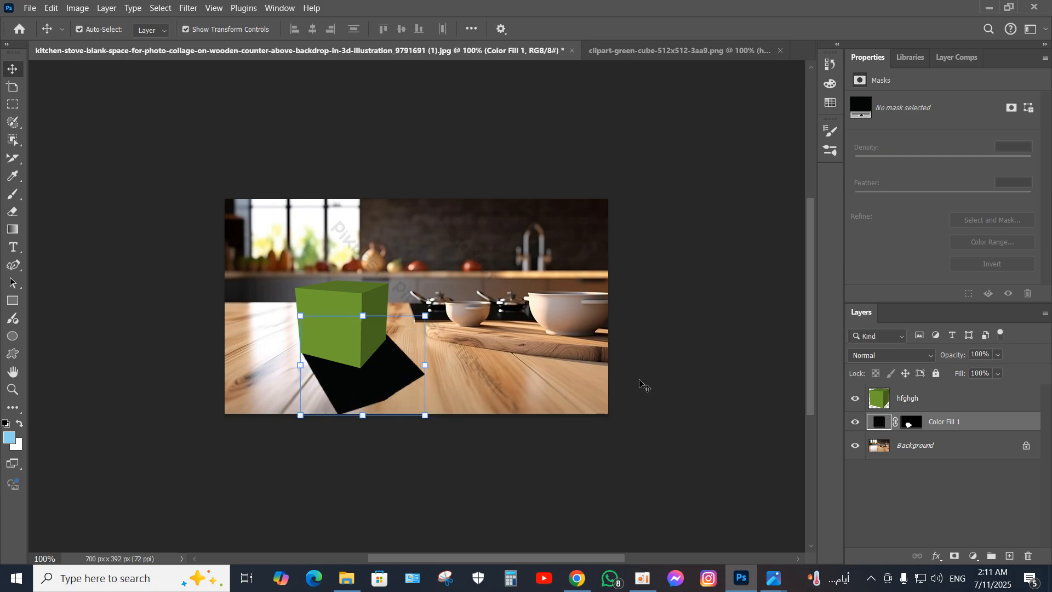
Try the Overlay blend mode on the black shadow layer and return it to Normal
{"action": "left_click", "coordinate": [880, 360]}
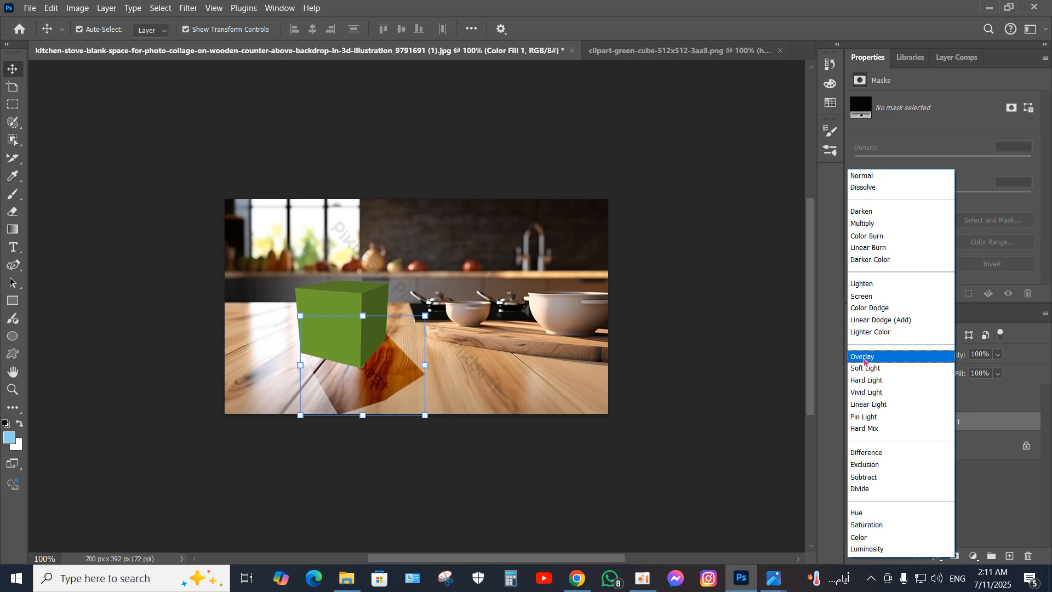
{"action": "left_click", "coordinate": [865, 361]}
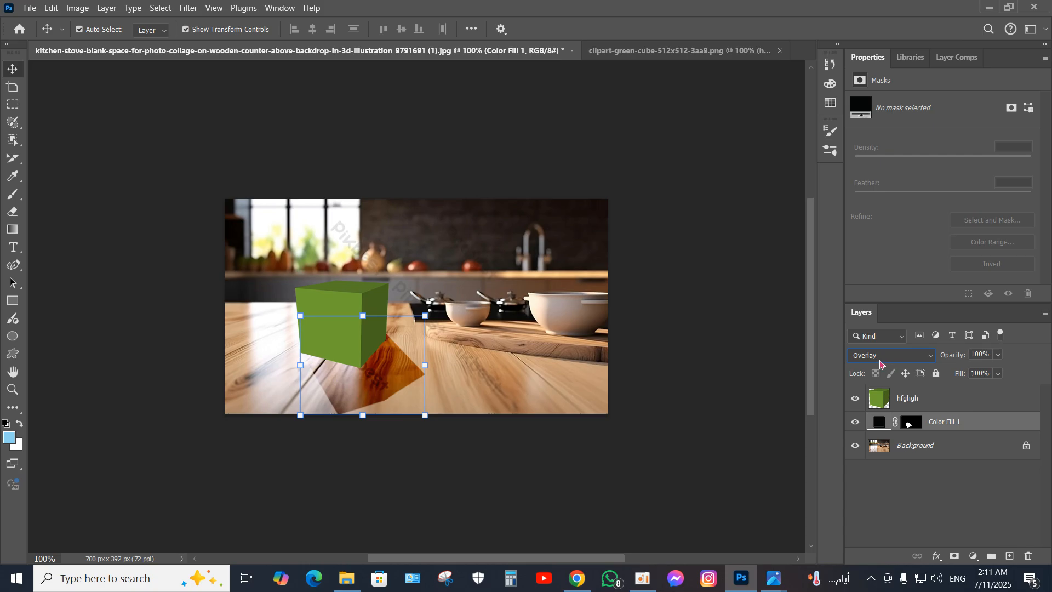
{"action": "left_click", "coordinate": [880, 358]}
{"action": "left_click", "coordinate": [887, 176]}
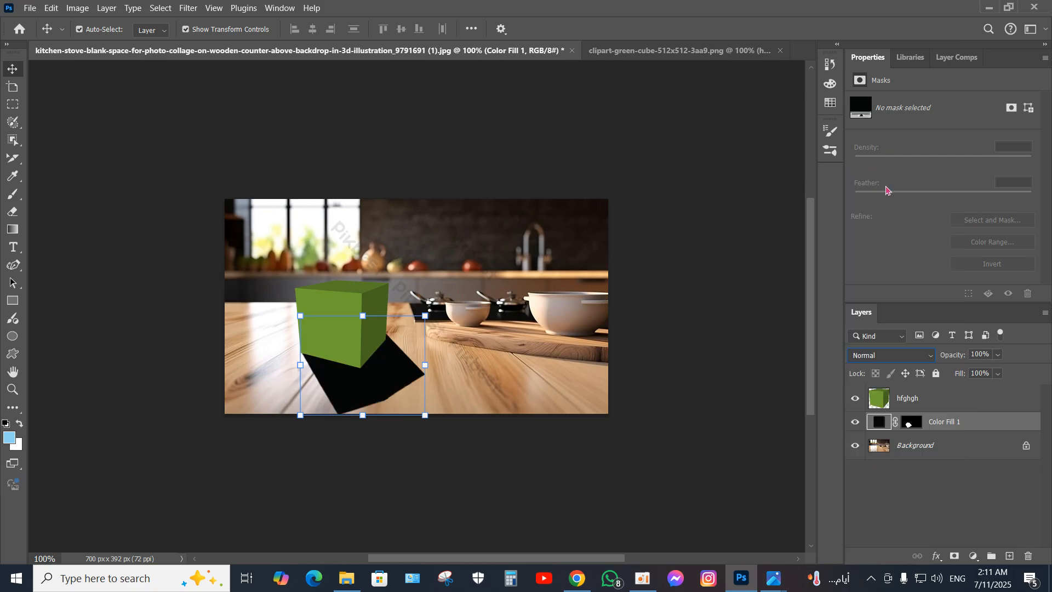
Lower the opacity of the black shadow layer to 62%
{"action": "left_click", "coordinate": [998, 356]}
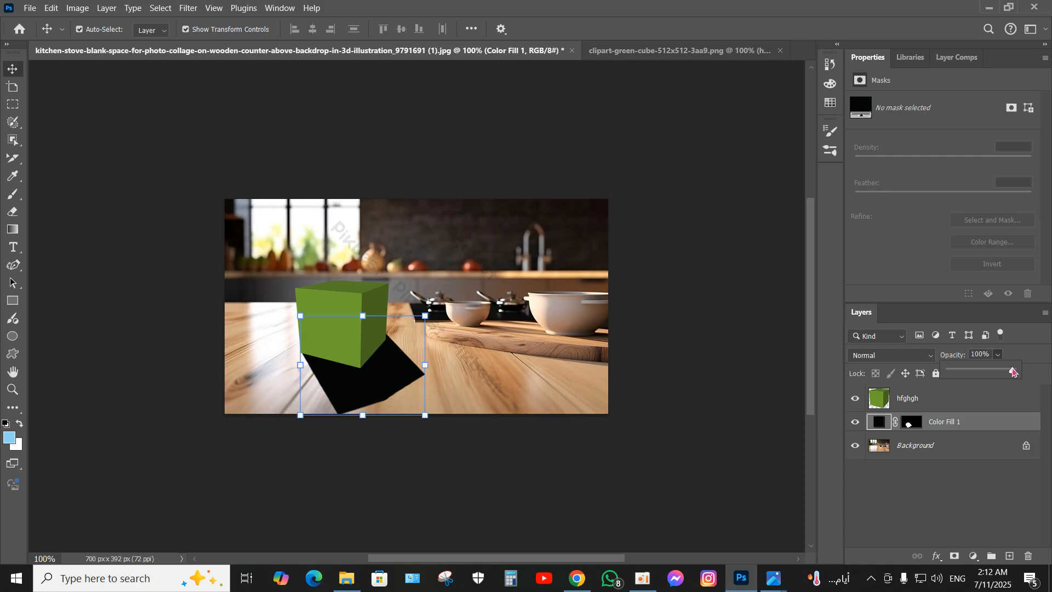
{"action": "left_click_drag", "start_coordinate": [1014, 372], "coordinate": [990, 369]}
{"action": "left_click", "coordinate": [1000, 359]}
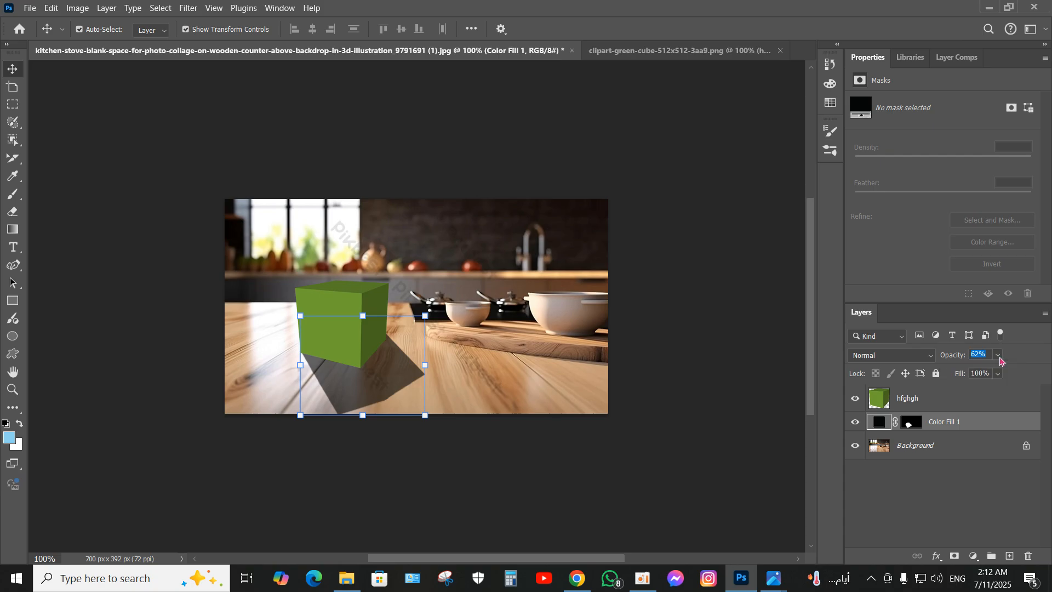